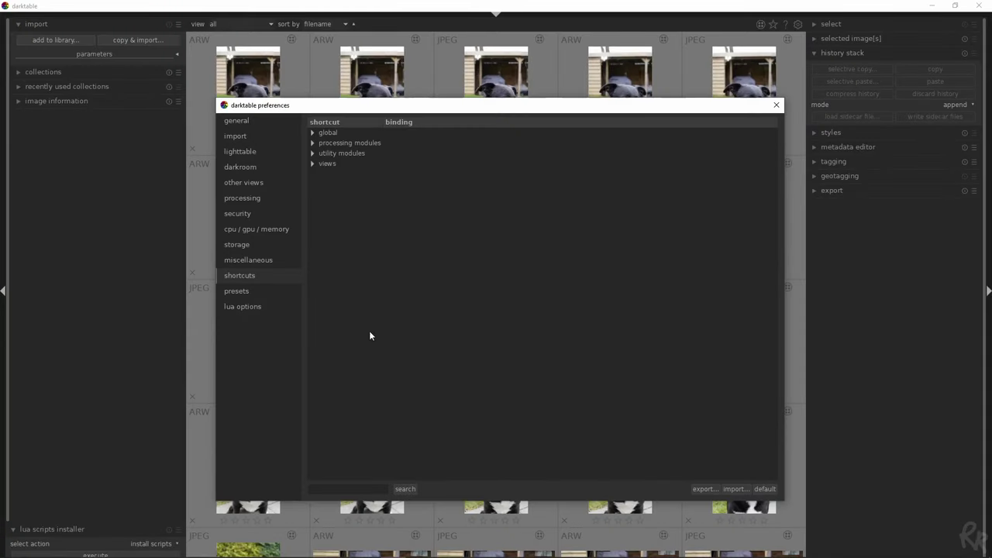
Expand the global, utility modules, thumbnail overlays and processing modules shortcut groups and browse them.
left_click(313, 133)
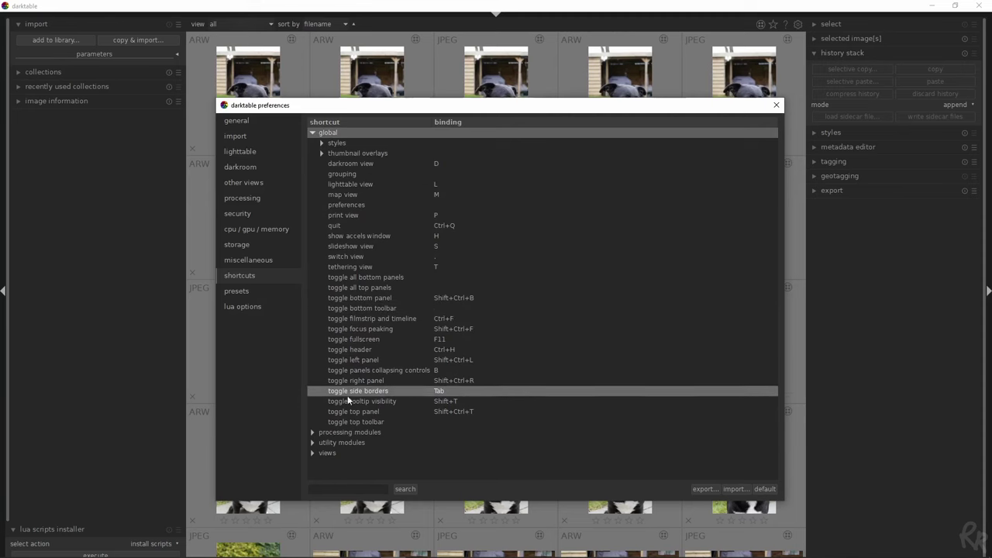
left_click(320, 443)
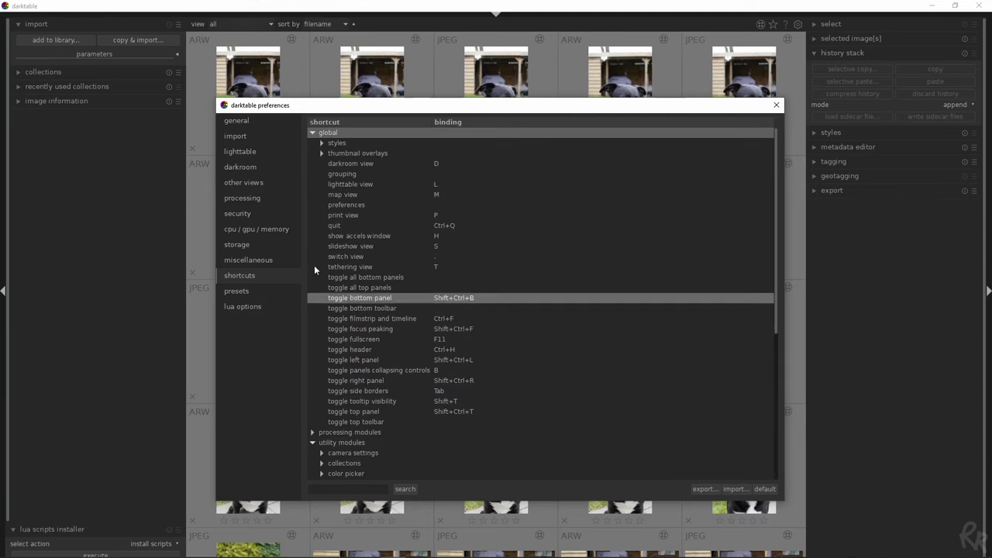
left_click(322, 153)
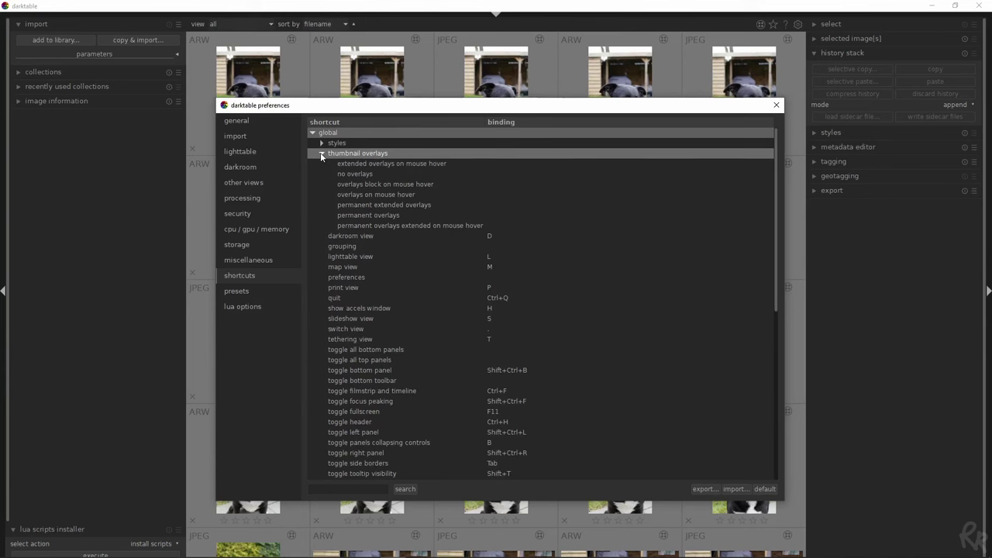
scroll(512, 345, "down", 3)
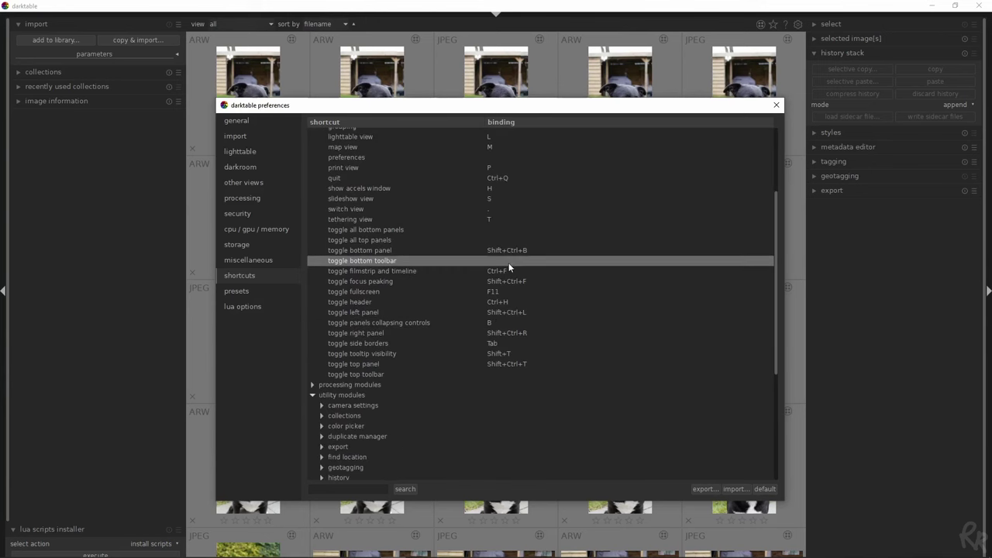
scroll(413, 355, "down", 1)
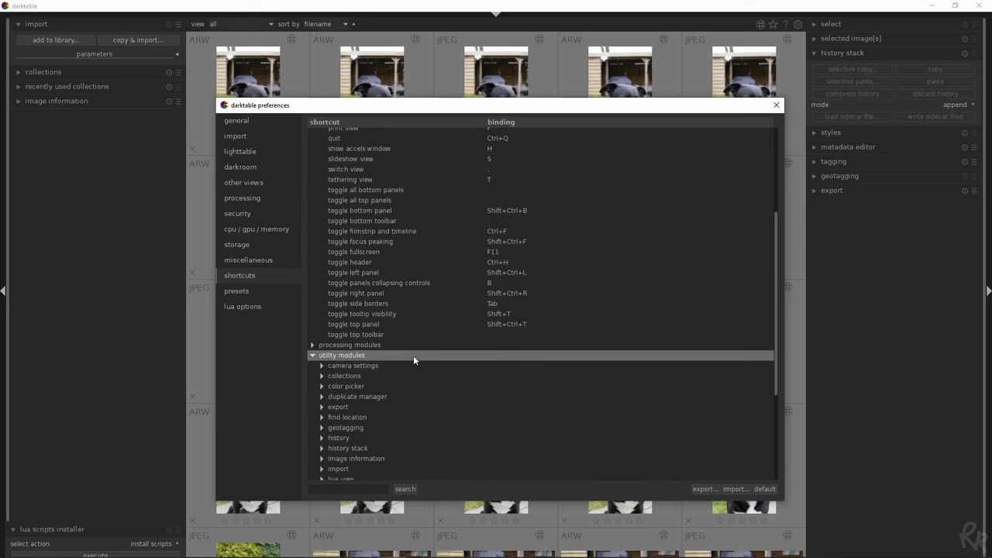
left_click(313, 346)
scroll(436, 352, "down", 1)
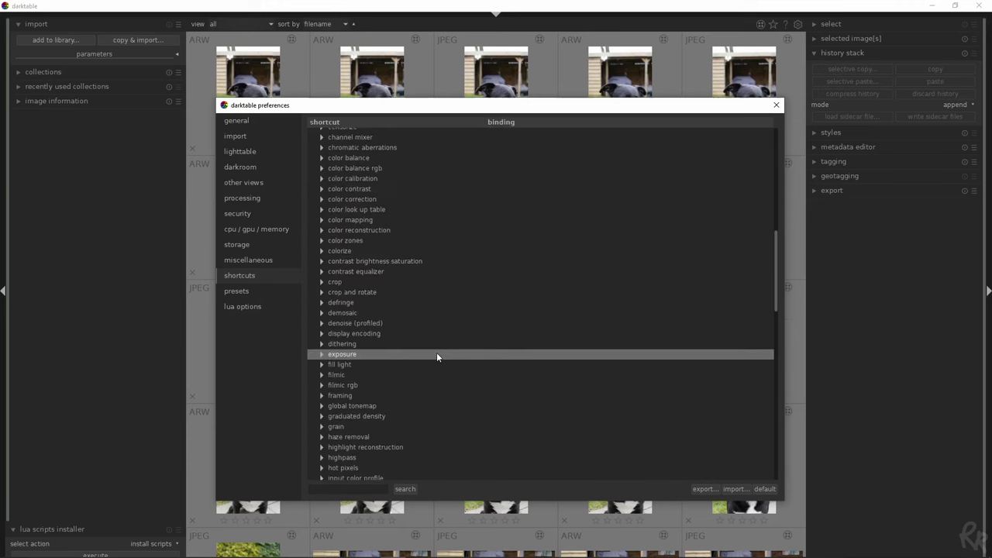
scroll(441, 341, "up", 5)
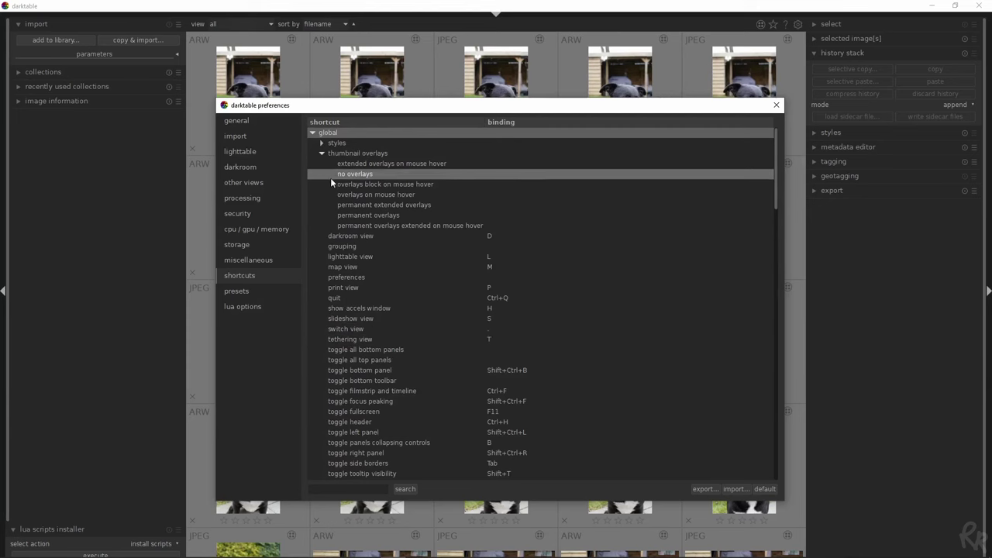
Collapse those groups again and expand views > darkroom to show its key bindings.
left_click(321, 154)
left_click(312, 133)
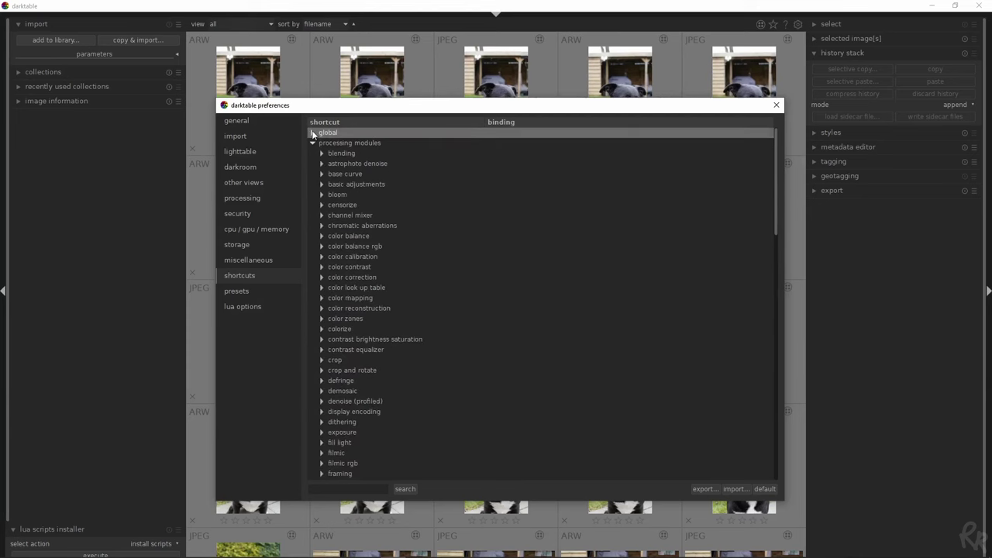
left_click(313, 143)
left_click(312, 152)
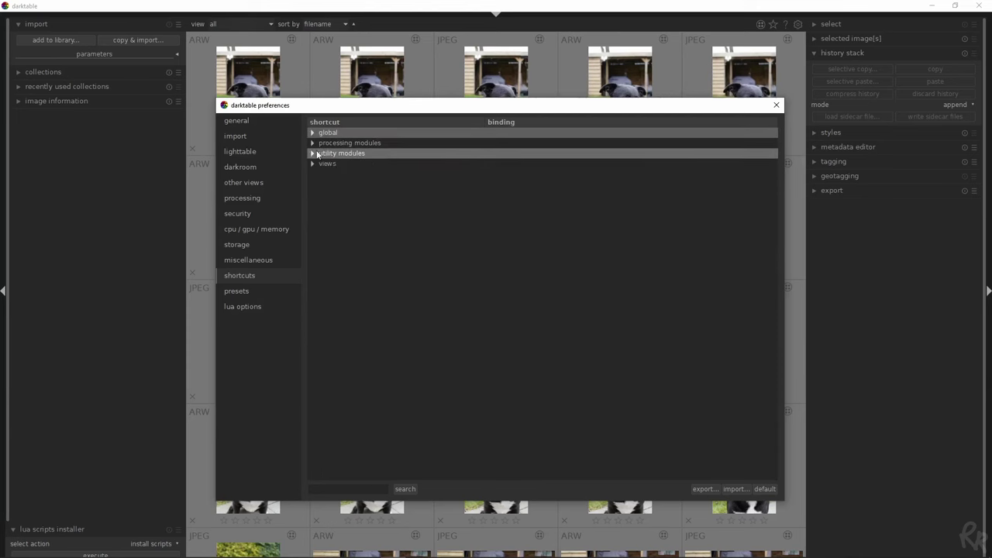
left_click(313, 163)
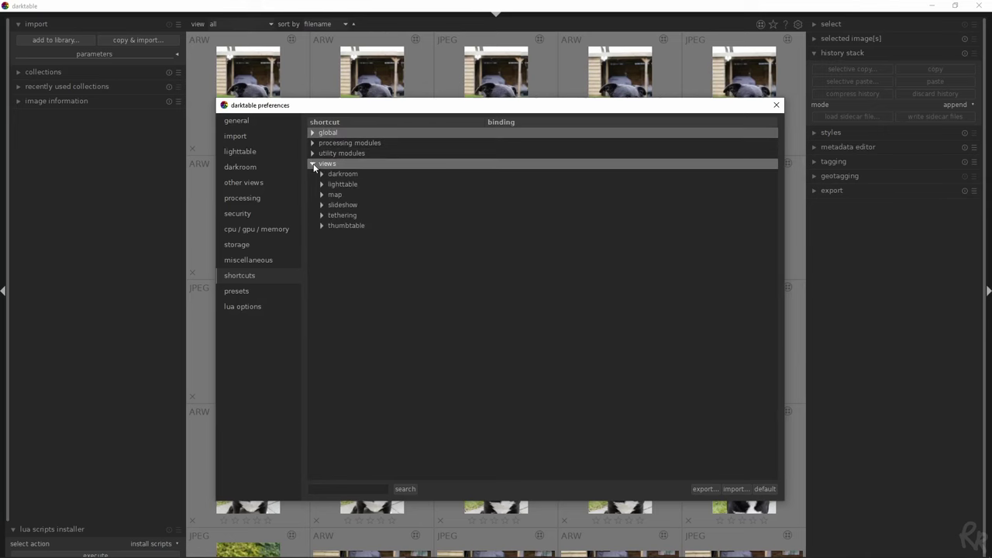
left_click(321, 174)
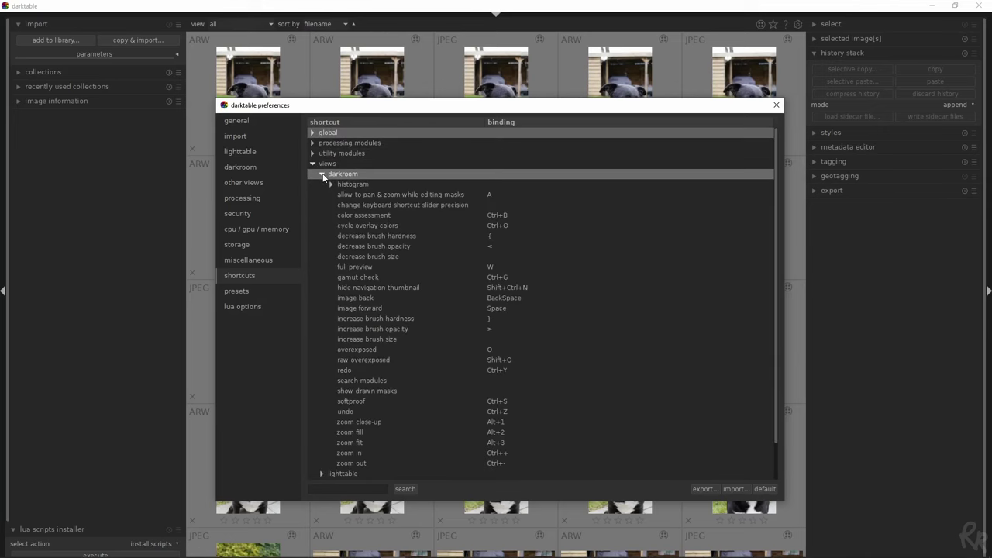
Bind 'allow to pan & zoom while editing masks' to A, declining to reassign A to color assessment.
double_click(489, 194)
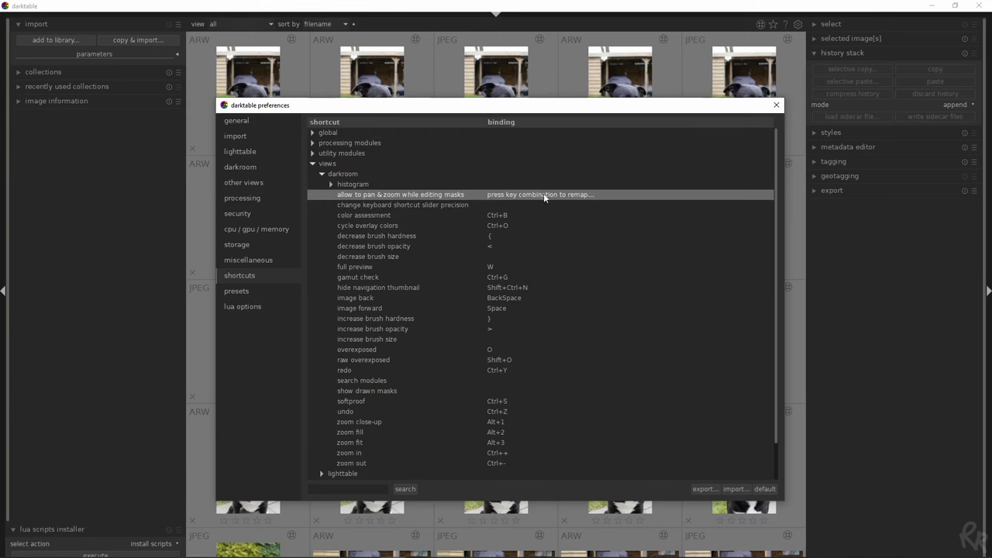
key("a")
double_click(519, 217)
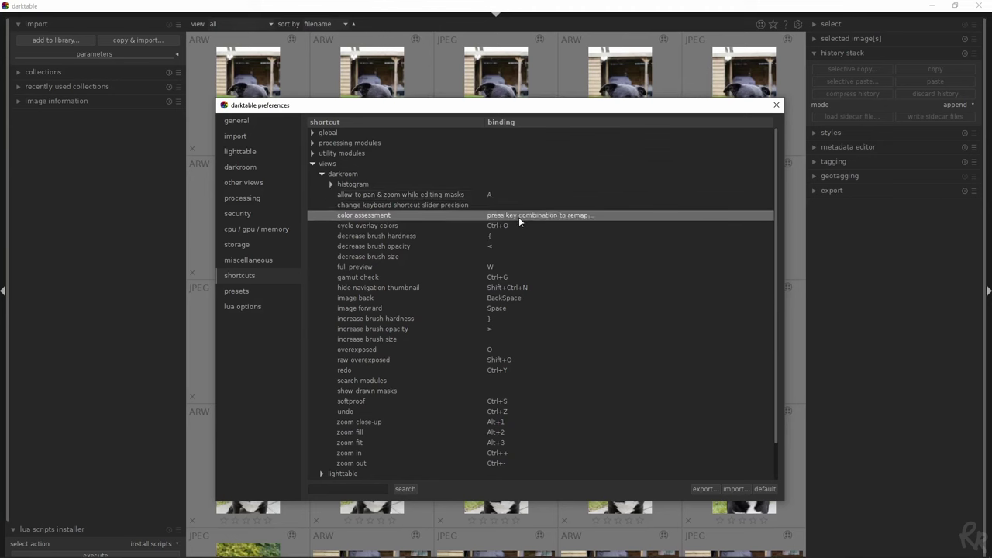
key("a")
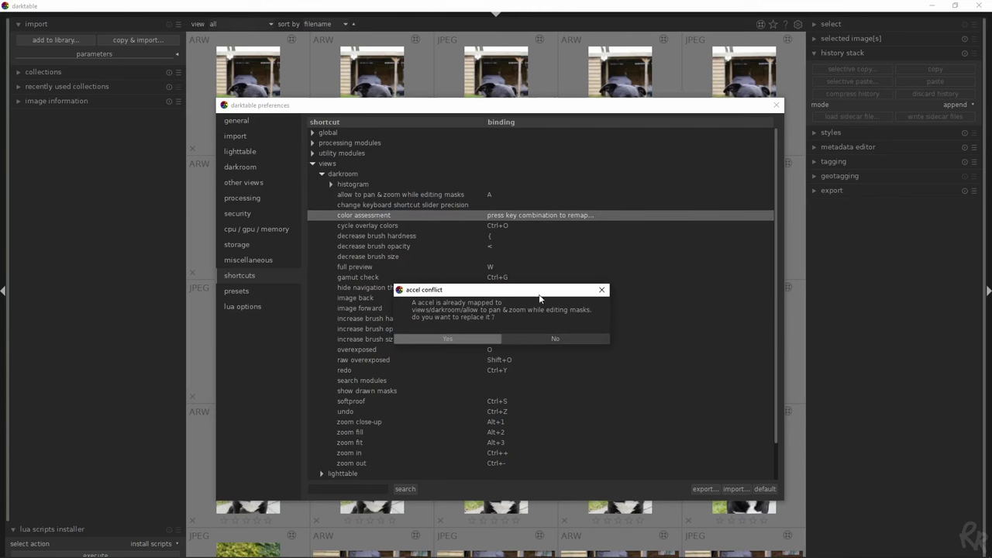
left_click(546, 339)
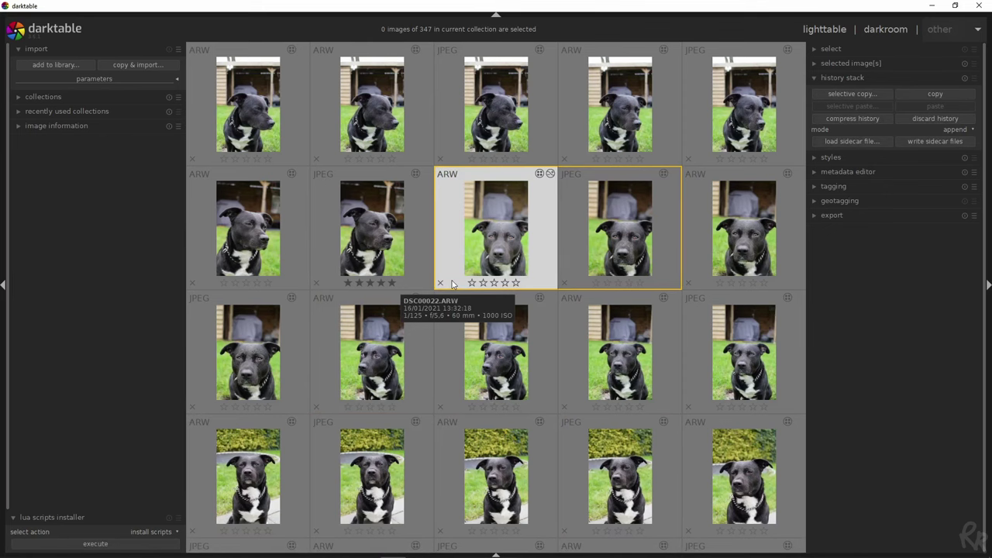
Display the overview of all keyboard shortcuts with H, then dismiss it.
key("h")
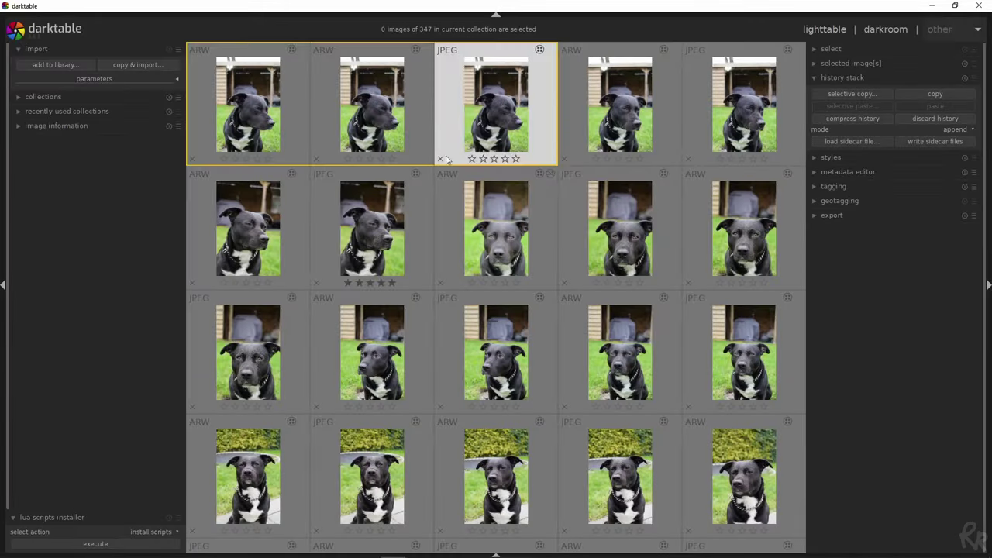
key("d")
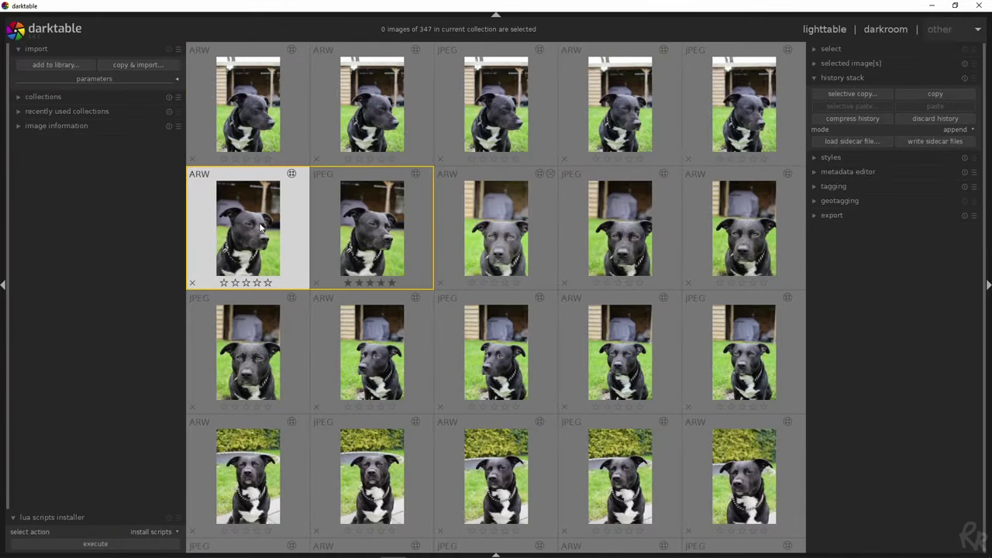
double_click(260, 227)
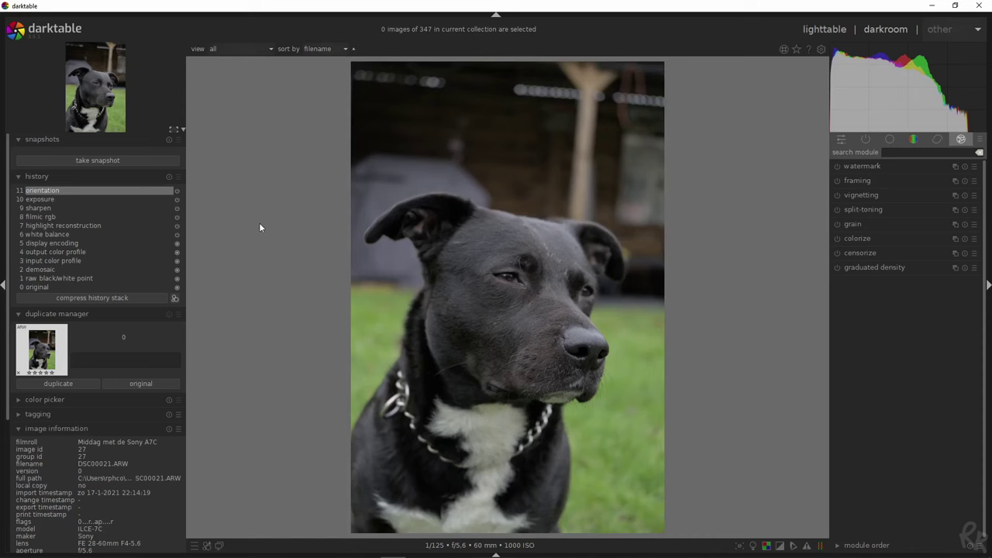
left_click(825, 30)
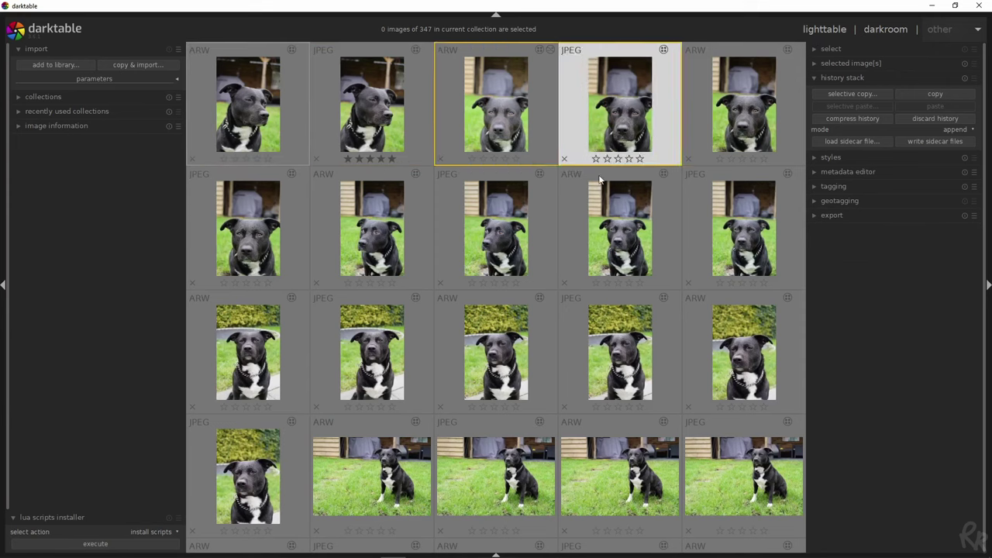
double_click(629, 246)
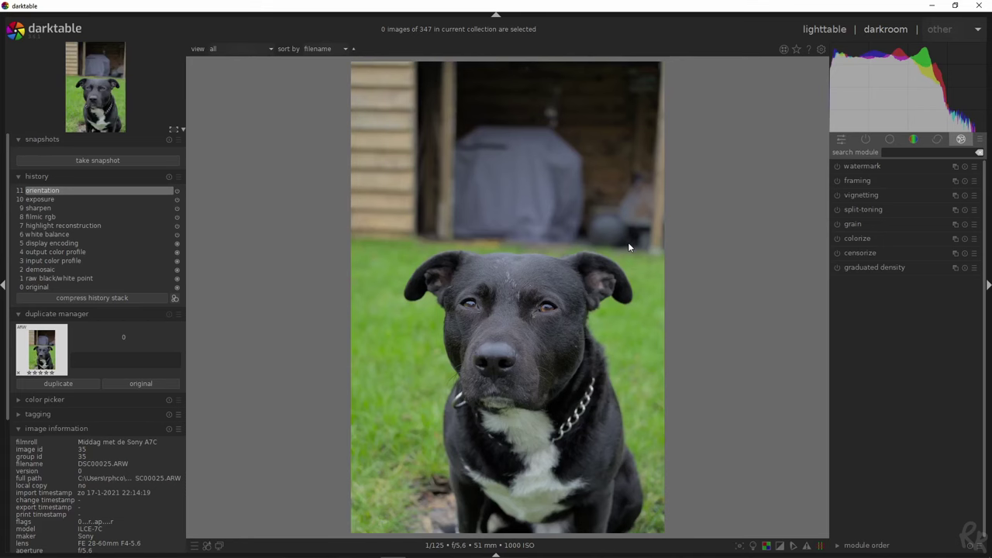
key("l")
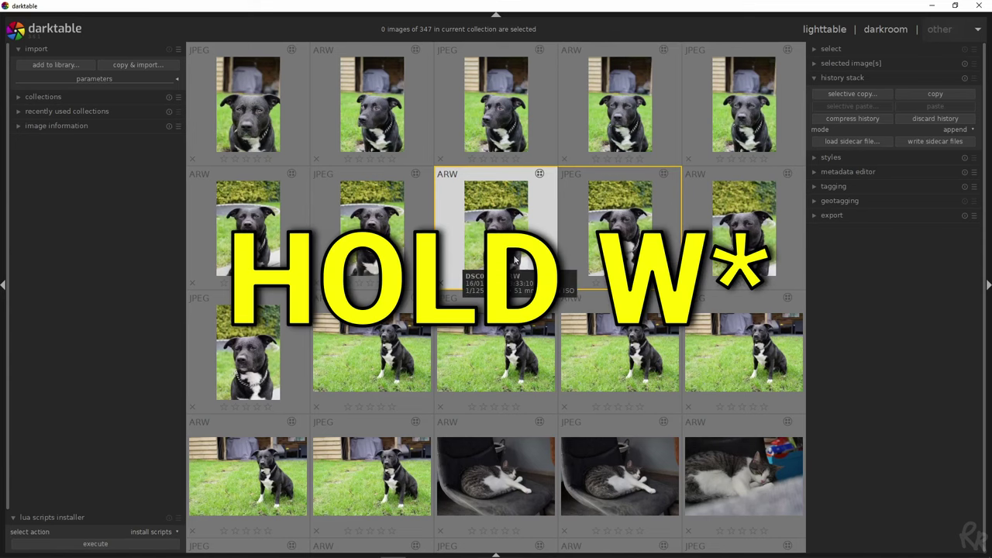
key("w")
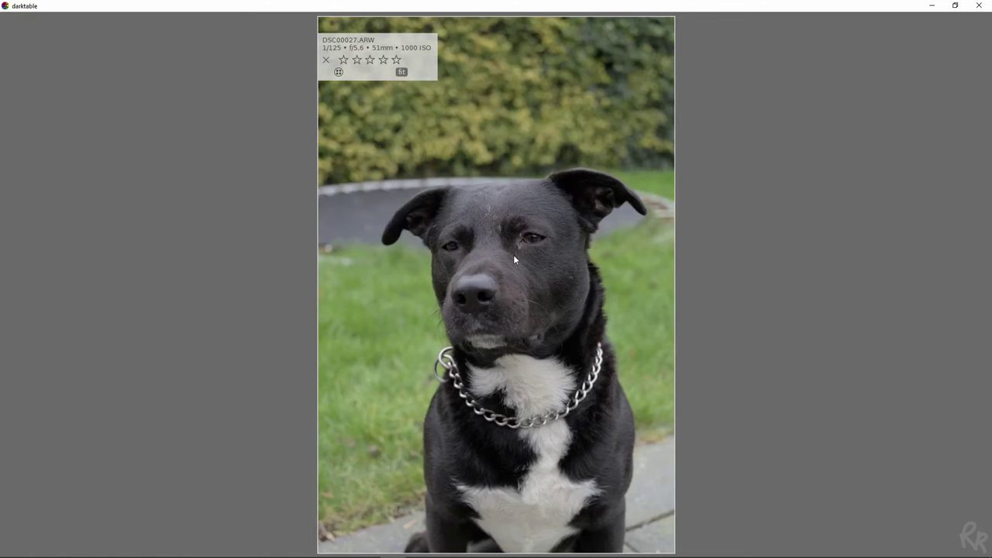
key("Right")
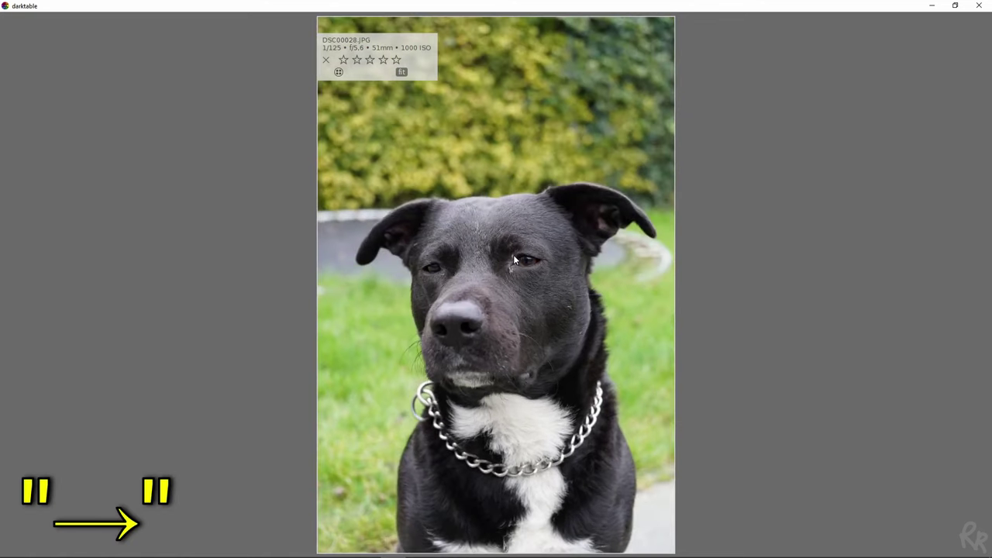
key("Right")
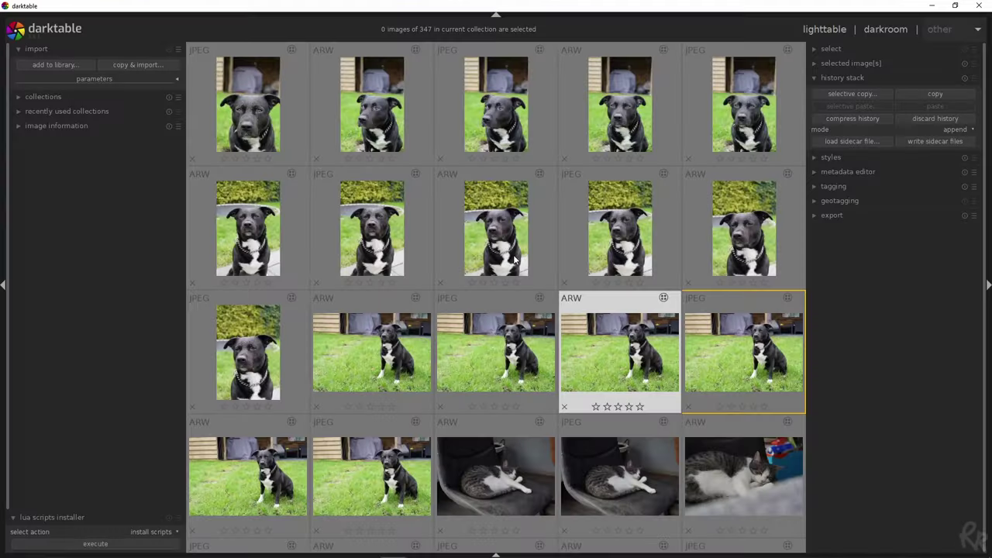
key("F11")
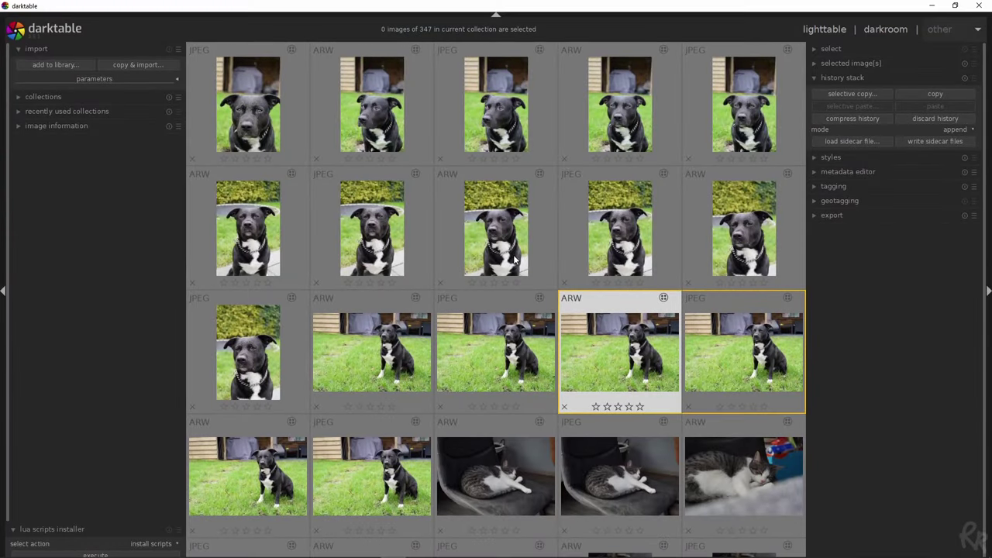
key("F11")
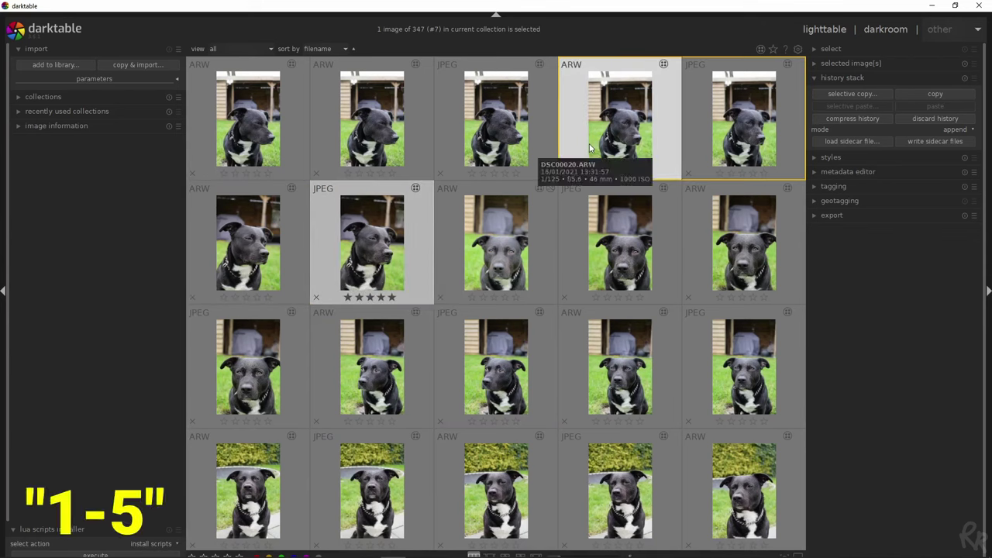
Rate DSC00020.ARW 3 stars, remove that rating, mark it rejected, then clear its rating.
key("3")
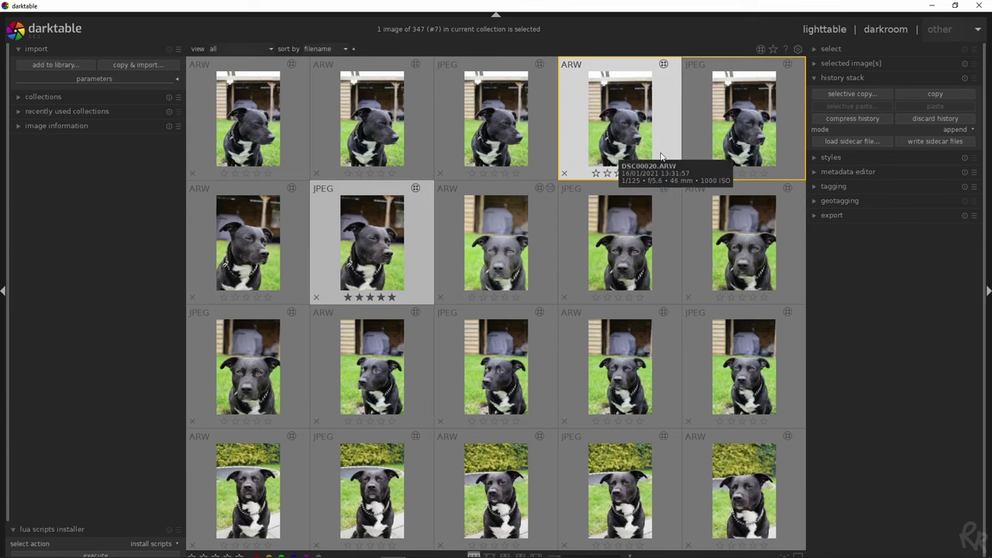
left_click(594, 177)
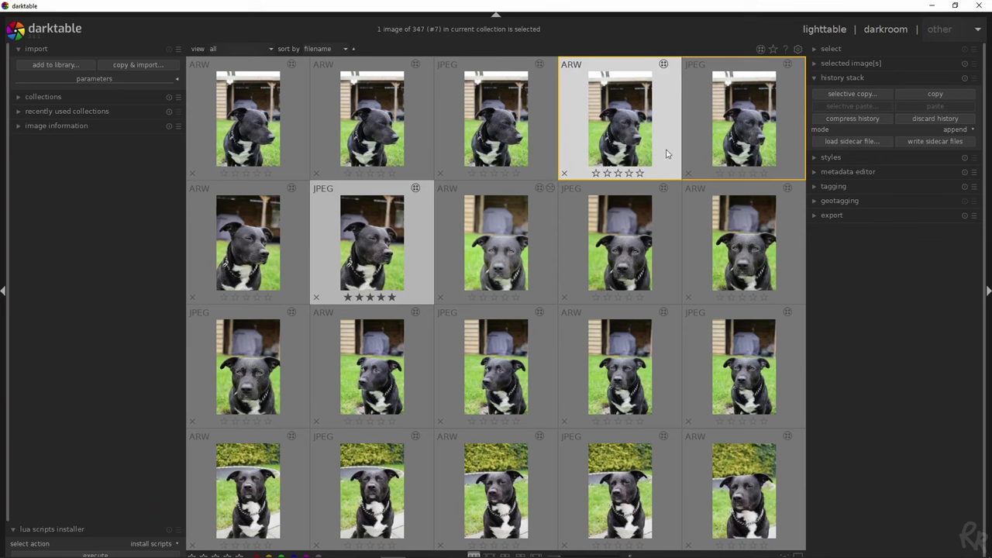
key("r")
key("0")
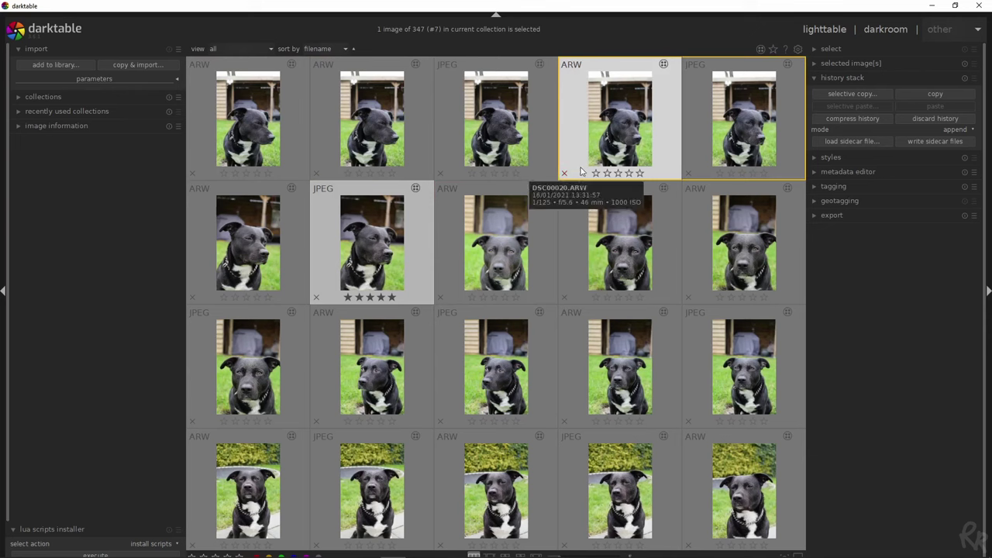
Add colour labels F2 through F5 to DSC00020.ARW.
key("F2")
key("F3")
key("F4")
key("F5")
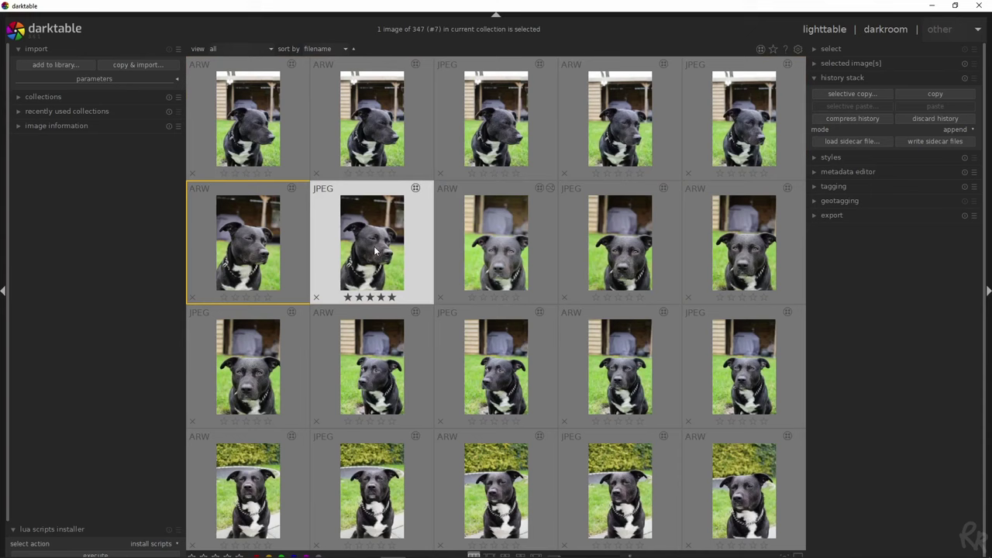
mouse_move(374, 252)
Open the dog photo in the darkroom, toggle all panels off with Tab, and restore the filmstrip with Ctrl+F.
key("Tab")
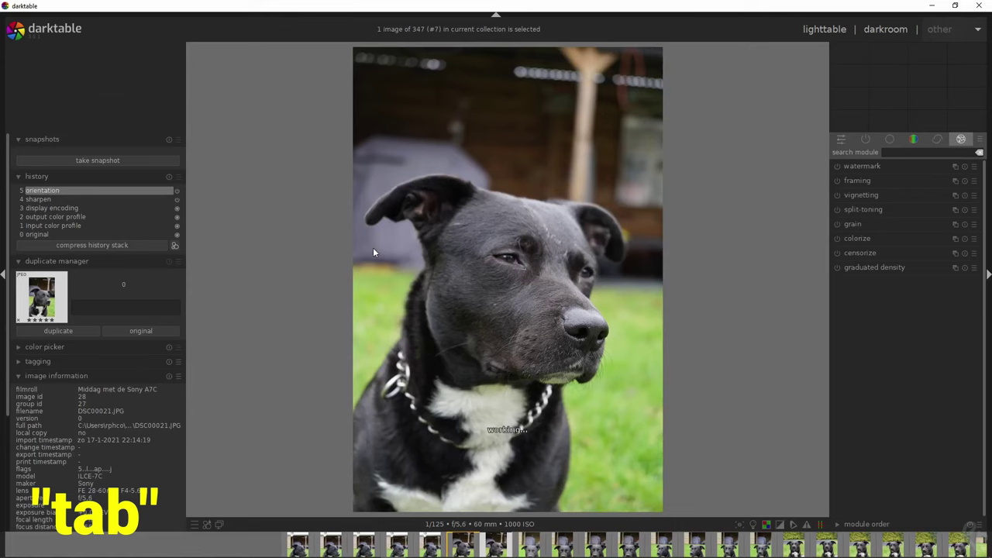
key("Tab")
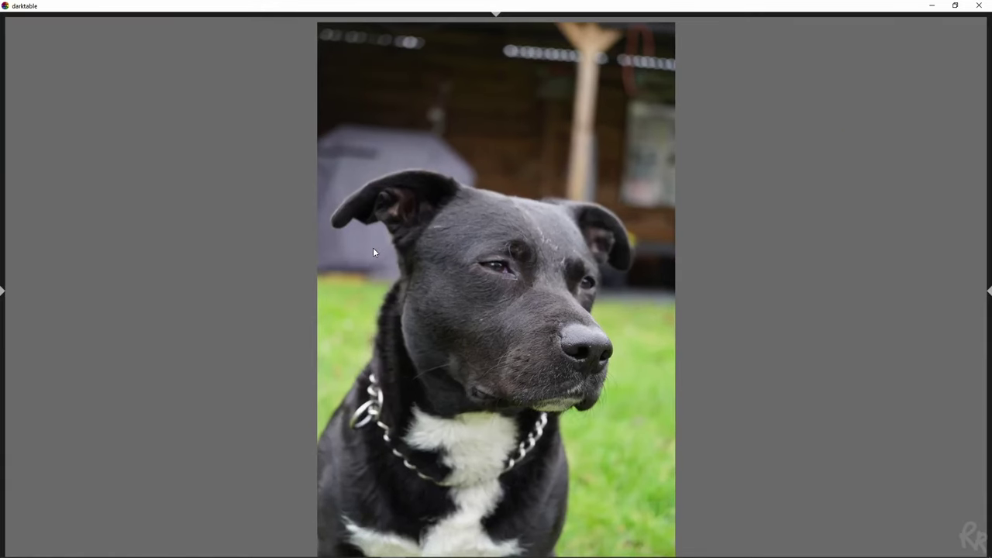
key("Tab")
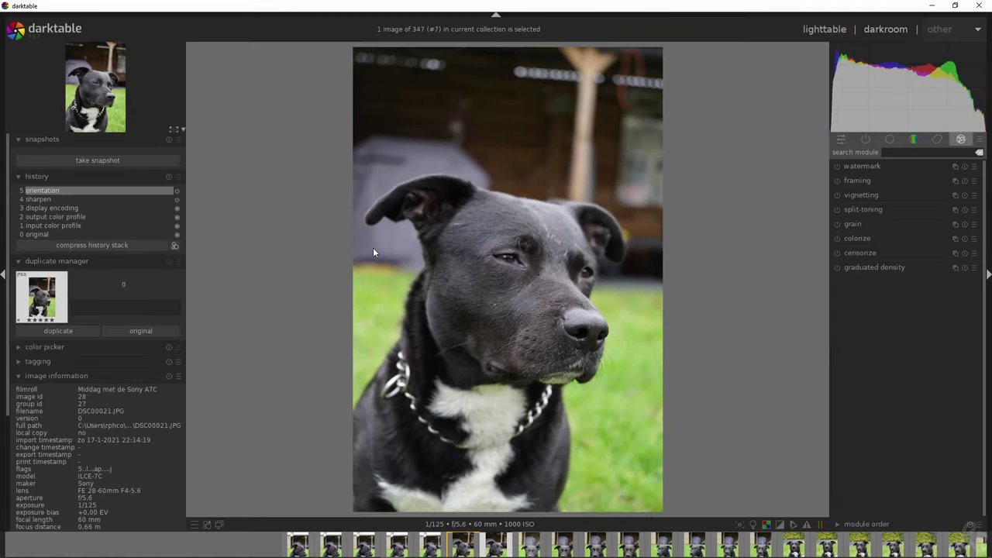
key("Tab")
key("Tab")
key("Tab")
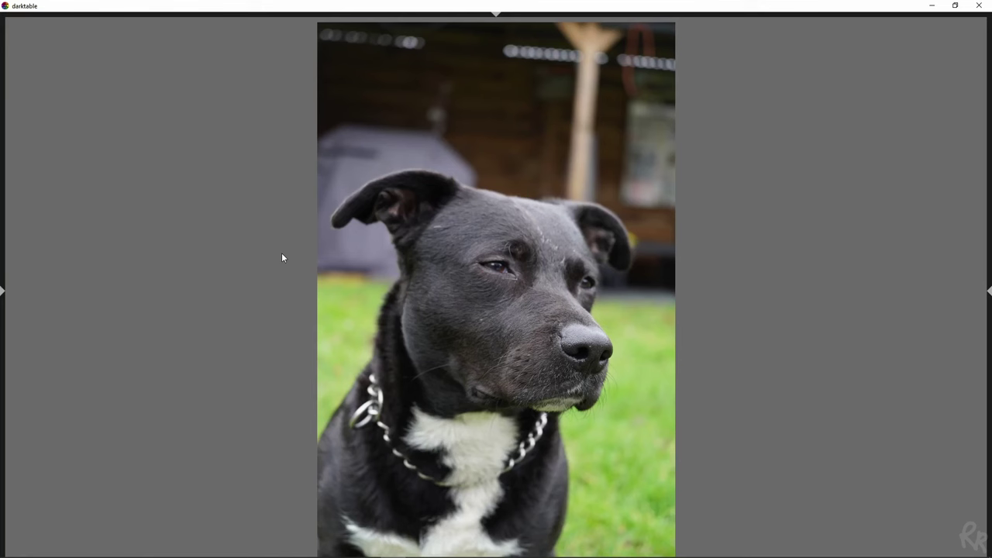
key("ctrl+f")
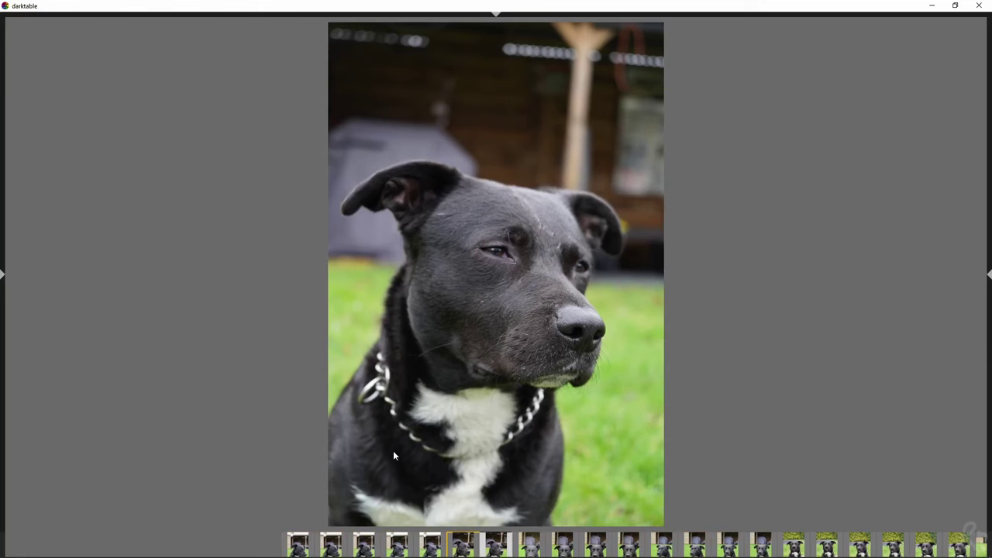
Toggle the filmstrip off and back on with Ctrl+F.
key("ctrl+f")
key("ctrl+f")
key("ctrl+f")
key("ctrl+f")
key("ctrl+f")
key("ctrl+f")
key("ctrl+f")
key("ctrl+f")
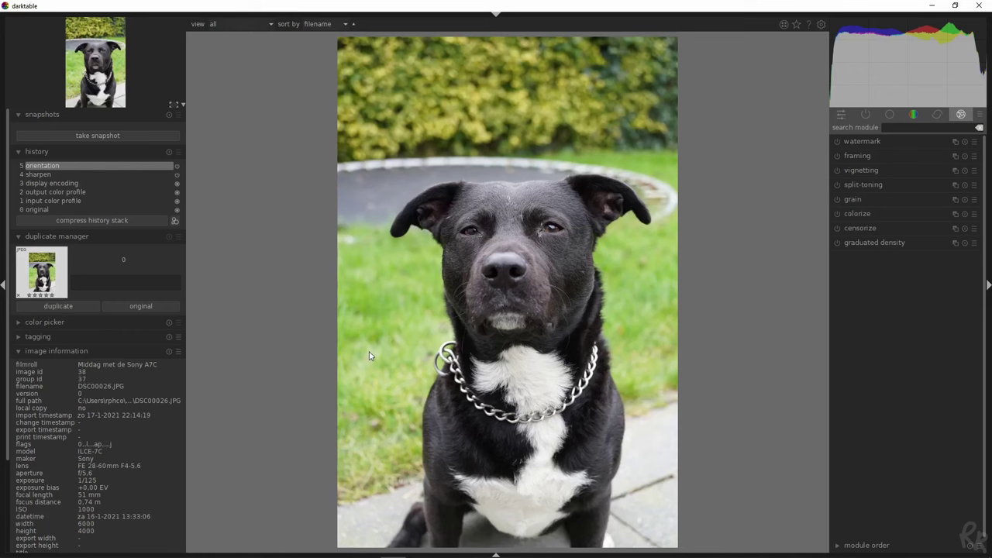
key("ctrl+shift+f")
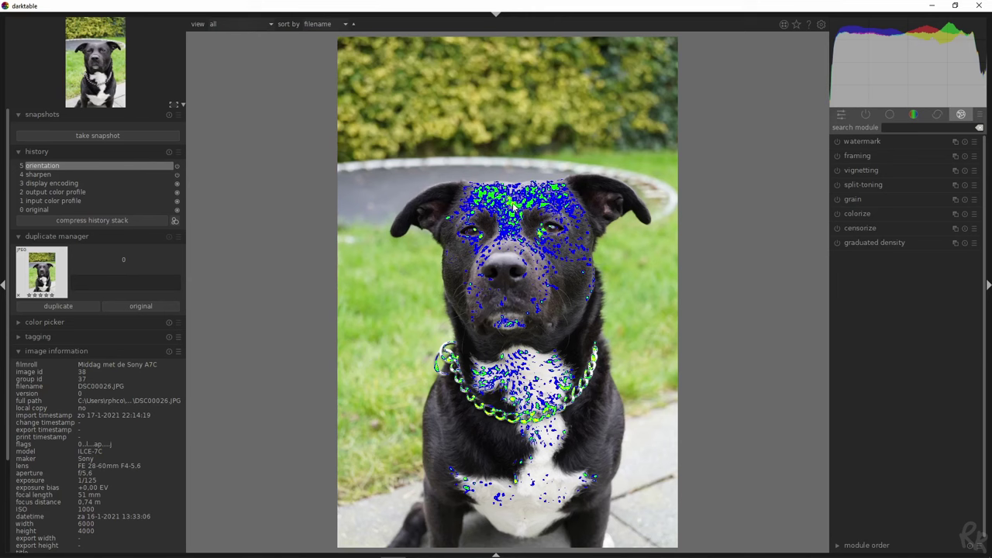
scroll(510, 206, "up", 3)
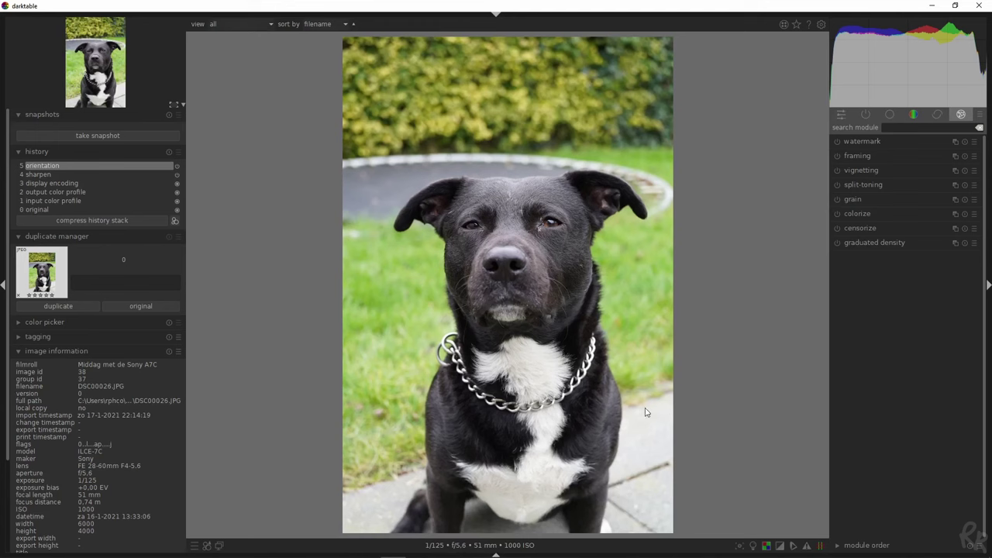
Toggle the exposure clipping warnings on the dog photo with O.
key("o")
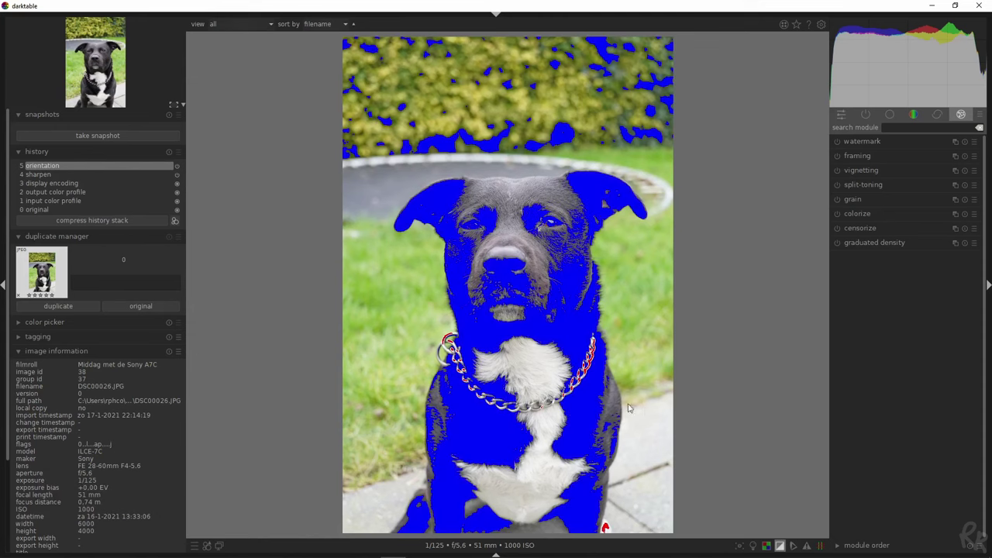
scroll(612, 396, "up", 3)
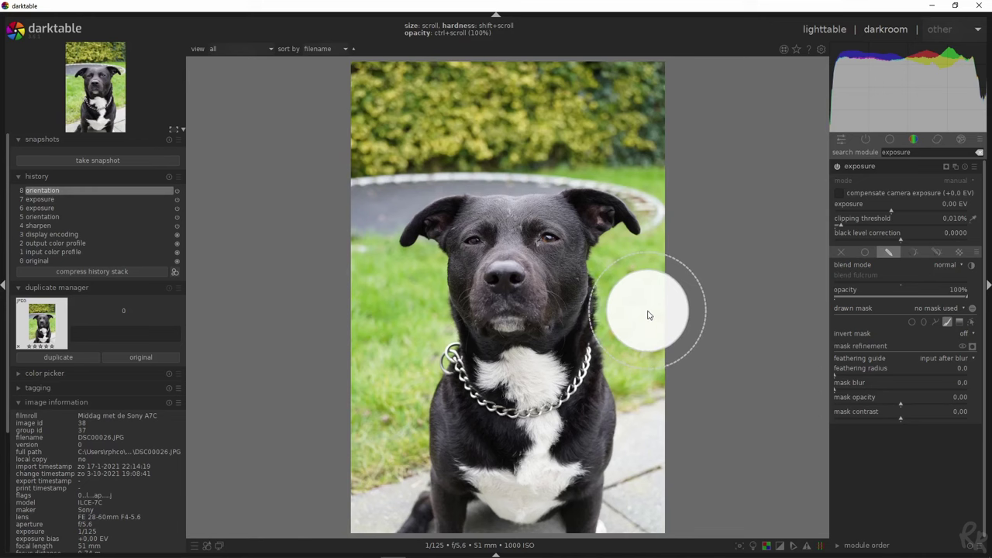
Place the brush on the dog's nose and tune it to about 42% size and 77% hardness.
left_click(507, 297)
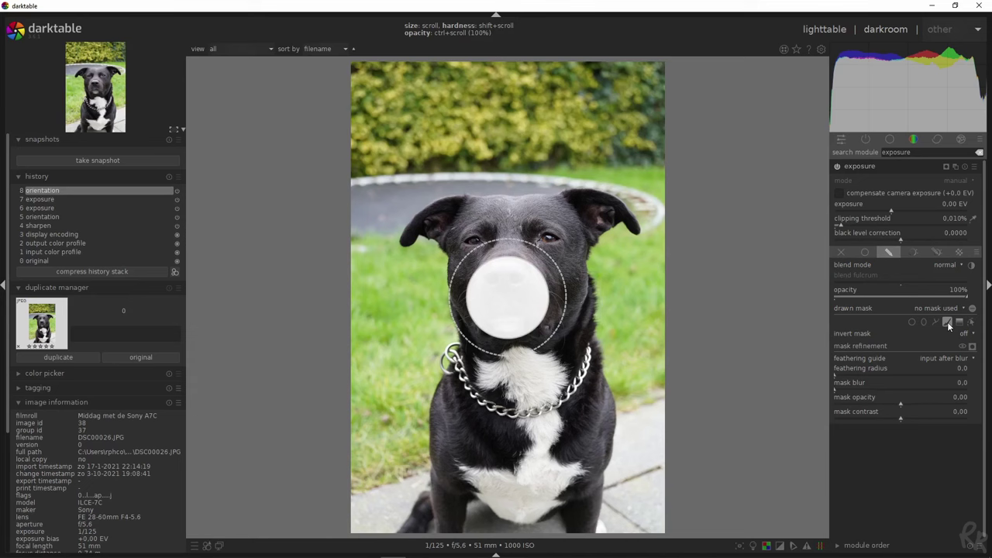
key("bracketleft")
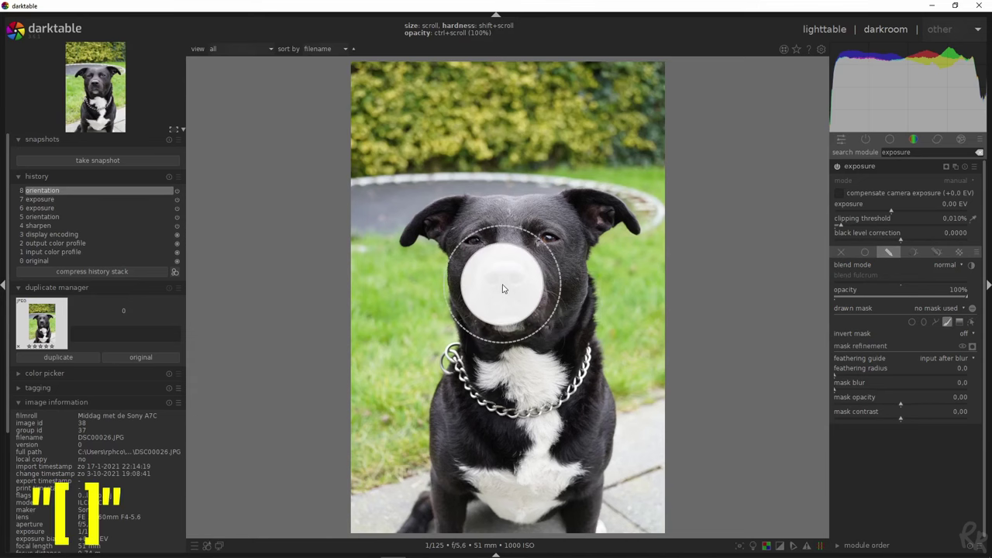
scroll(502, 288, "up", 5)
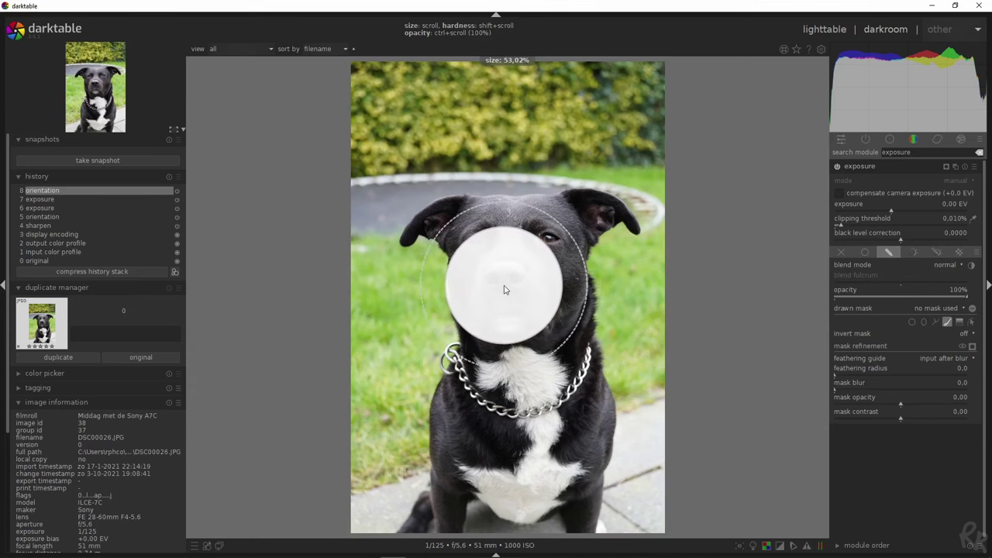
scroll(504, 289, "down", 4)
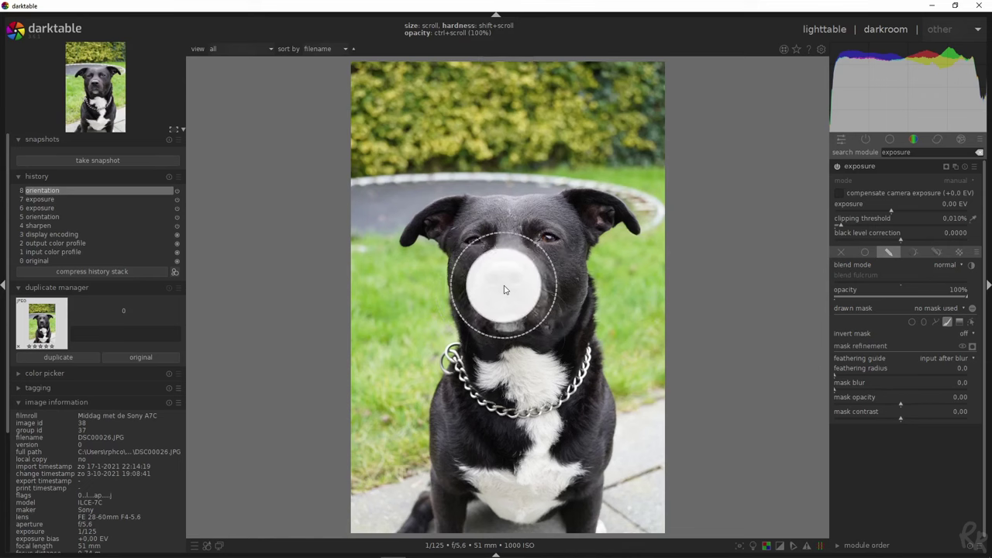
scroll(503, 290, "up", 1)
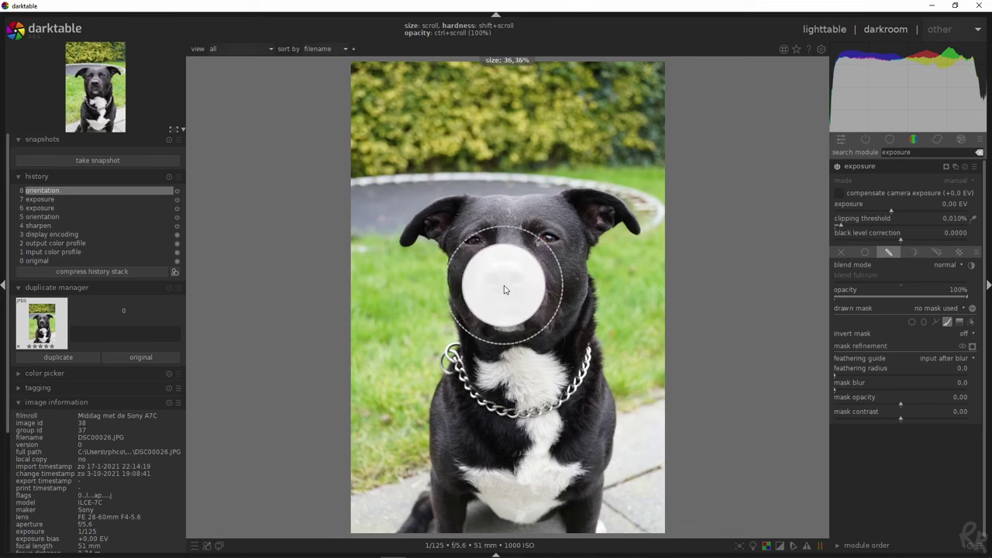
scroll(503, 290, "up", 2)
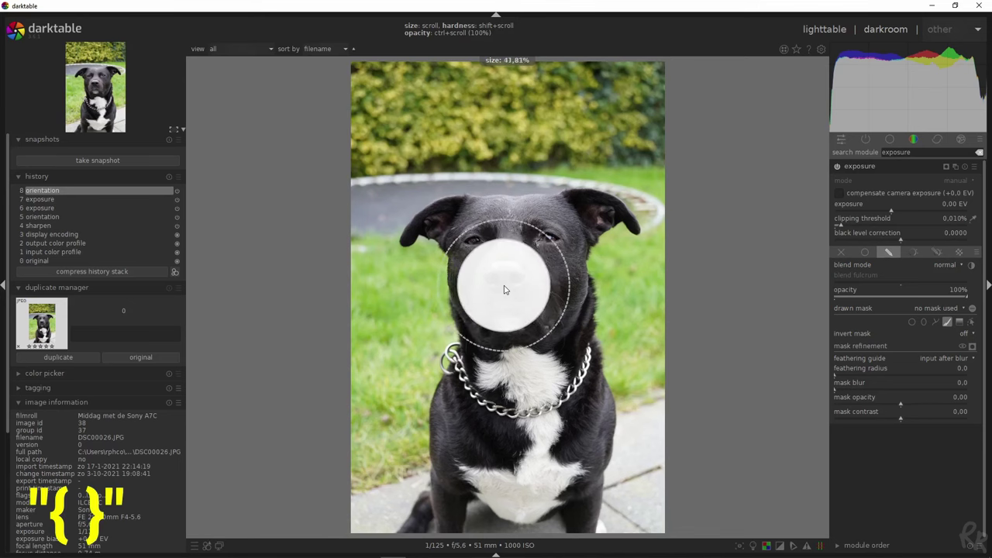
scroll(503, 290, "down", 5, "shift")
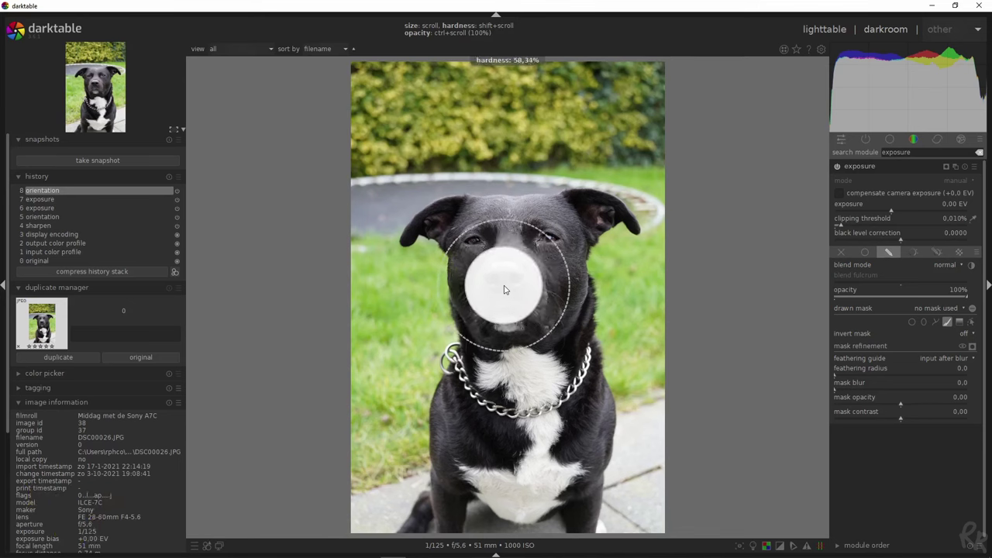
scroll(504, 290, "up", 5, "shift")
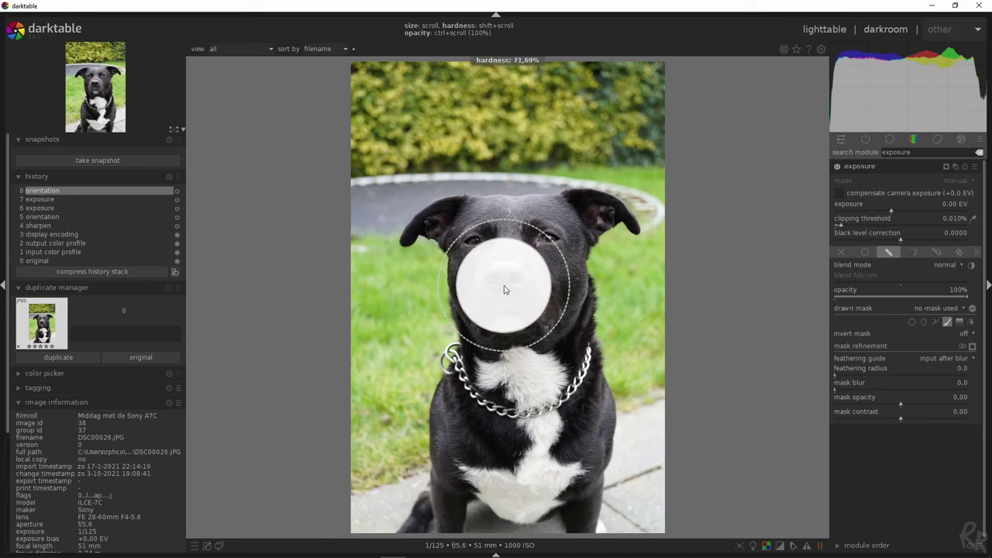
scroll(504, 290, "up", 3, "shift")
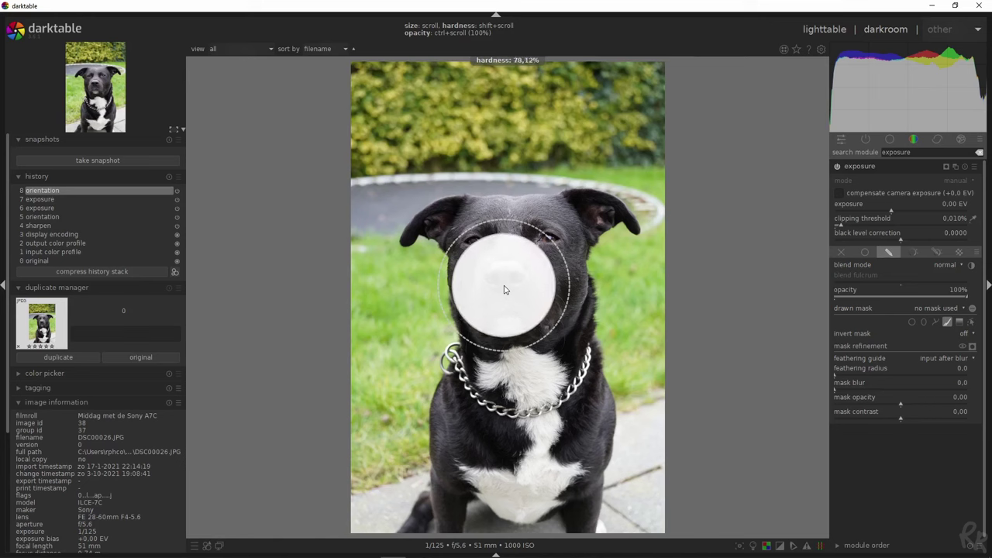
scroll(504, 290, "down", 2, "shift")
scroll(504, 290, "down", 1, "shift")
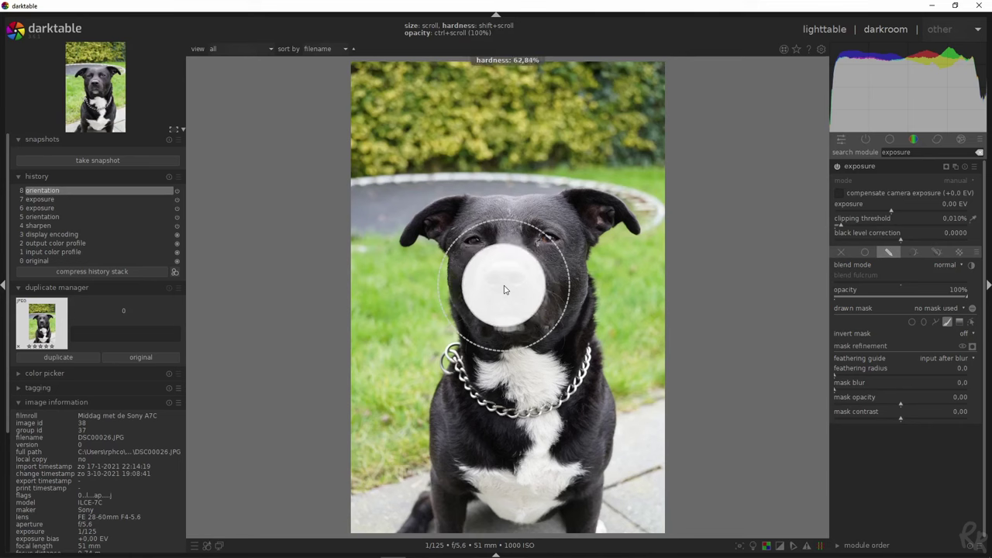
scroll(503, 290, "up", 3, "shift")
scroll(503, 290, "down", 1, "shift")
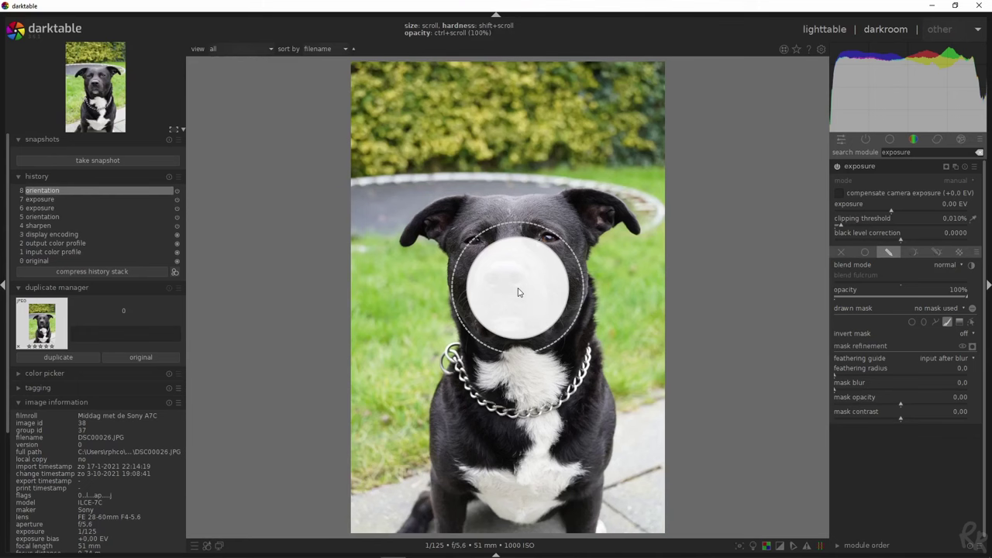
scroll(519, 292, "down", 10, "ctrl")
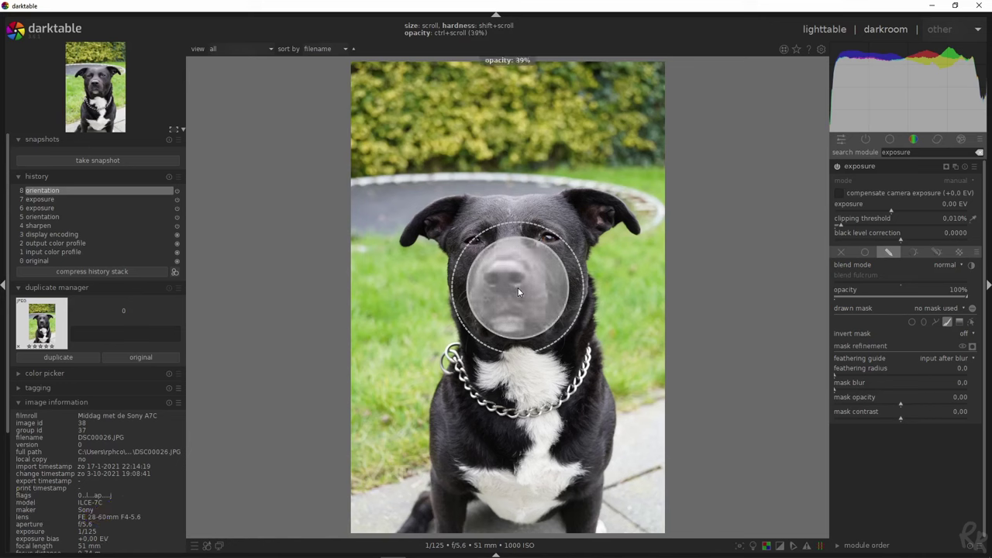
scroll(519, 292, "up", 4, "ctrl")
scroll(519, 292, "up", 2, "ctrl")
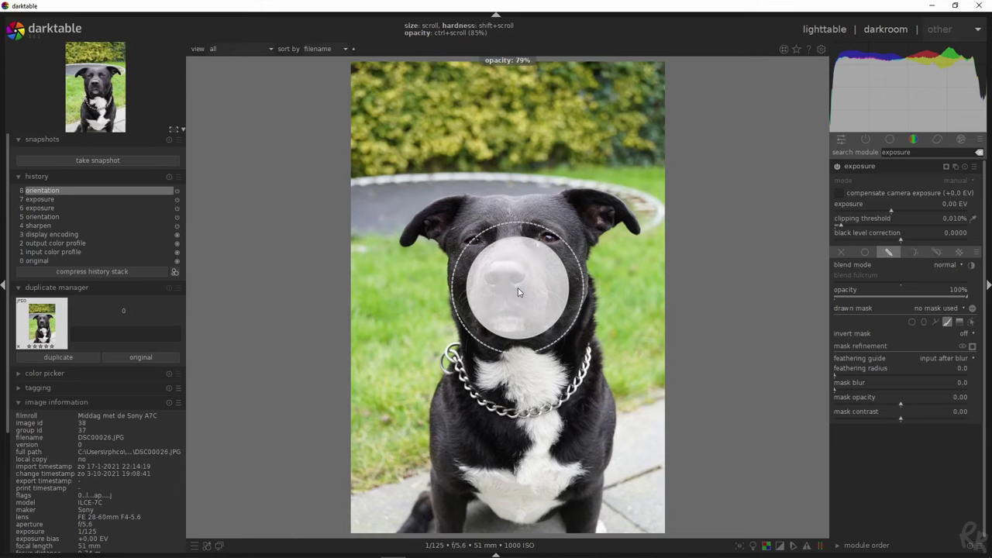
scroll(519, 292, "down", 4, "ctrl")
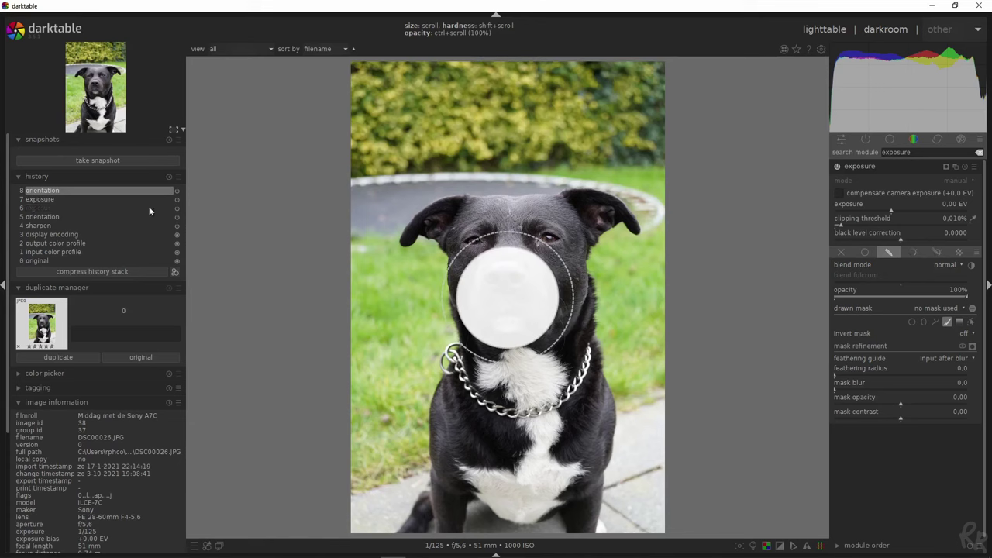
Revert the dog photo to the '5 orientation' history step.
left_click(72, 216)
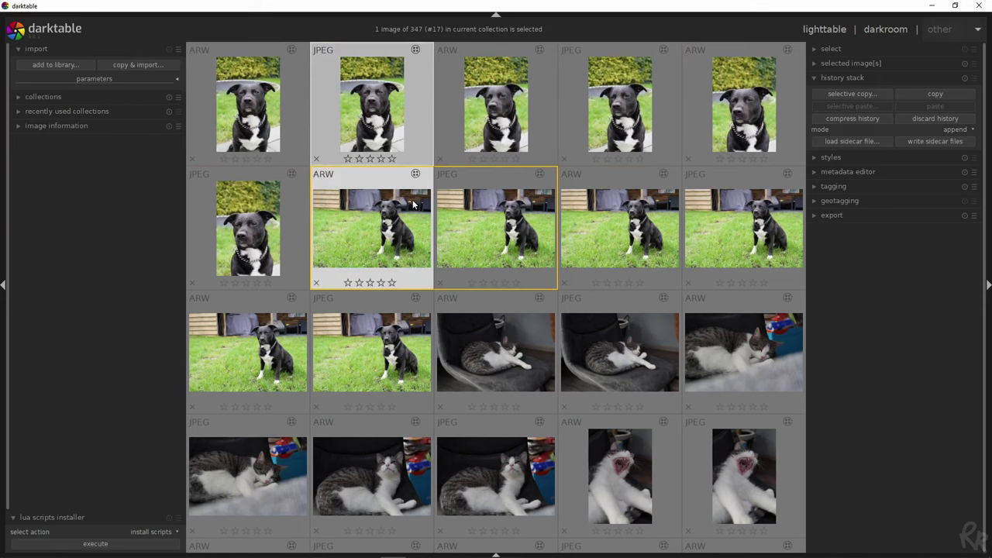
scroll(413, 203, "up", 3)
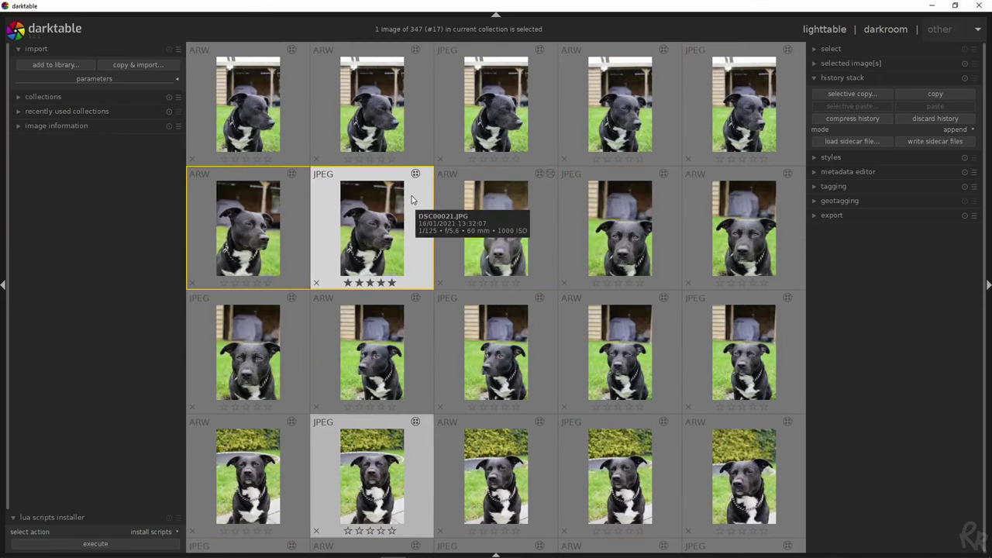
key("ctrl+k")
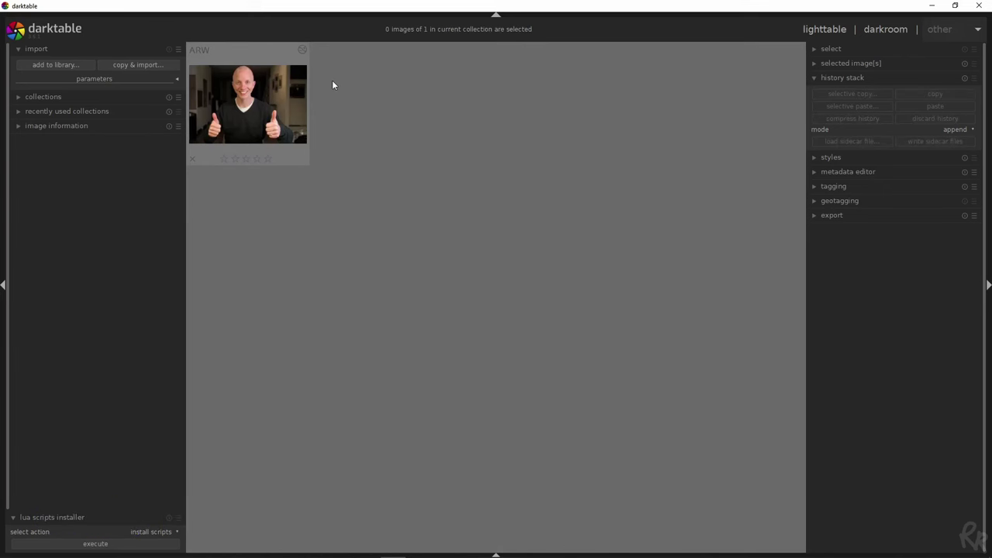
key("ctrl+k")
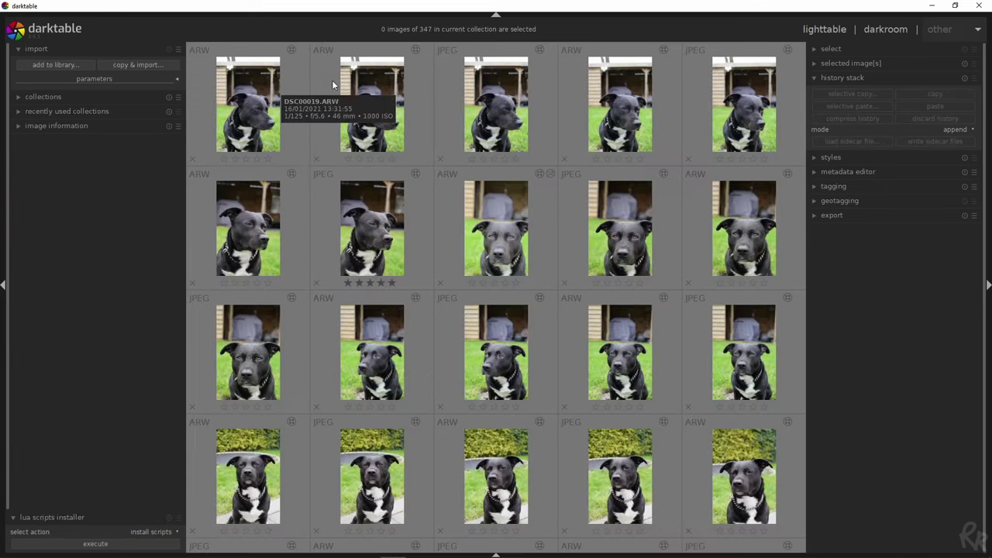